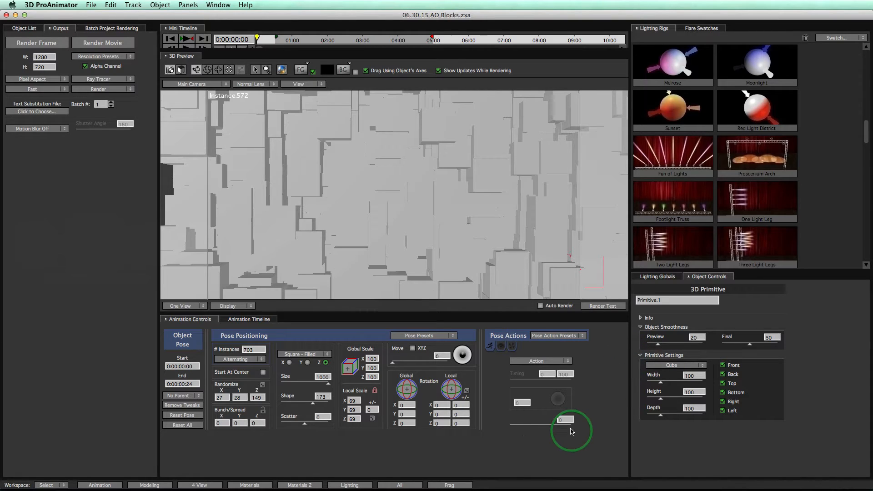
- In the Lighting workspace, enable ambient occlusion in the lighting globals and test-render the blocks
click(359, 485)
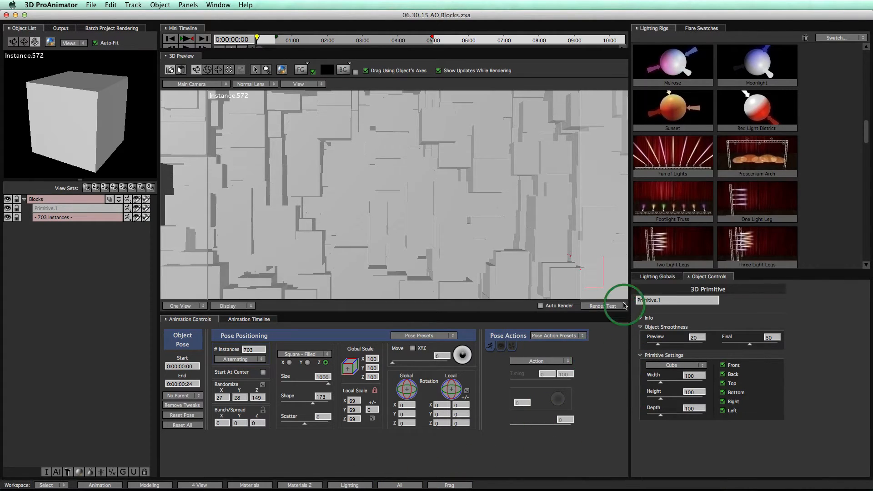
click(644, 278)
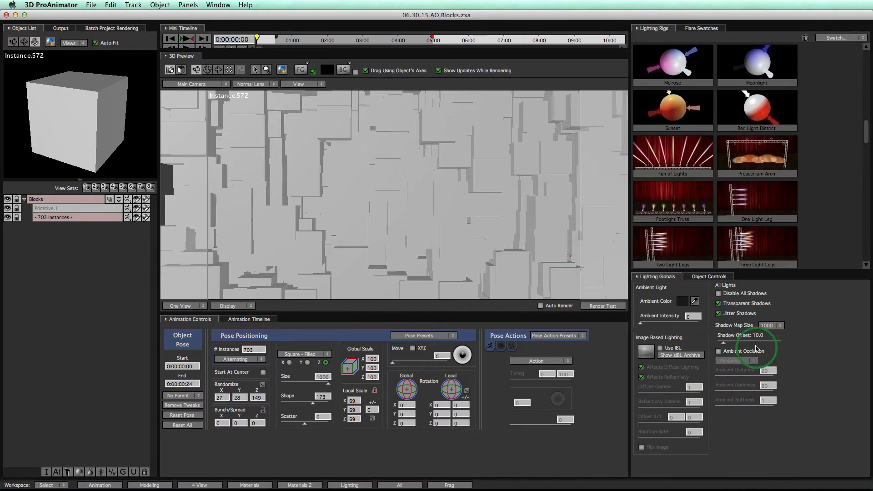
click(718, 351)
click(596, 307)
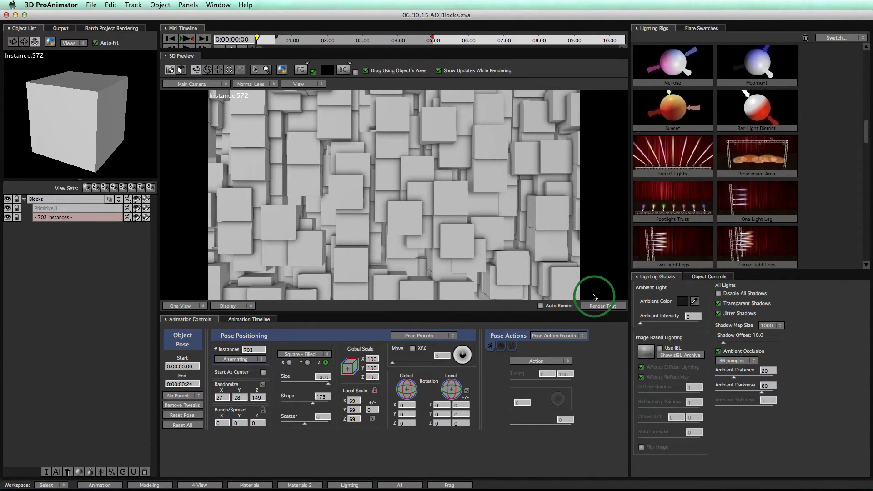
click(593, 297)
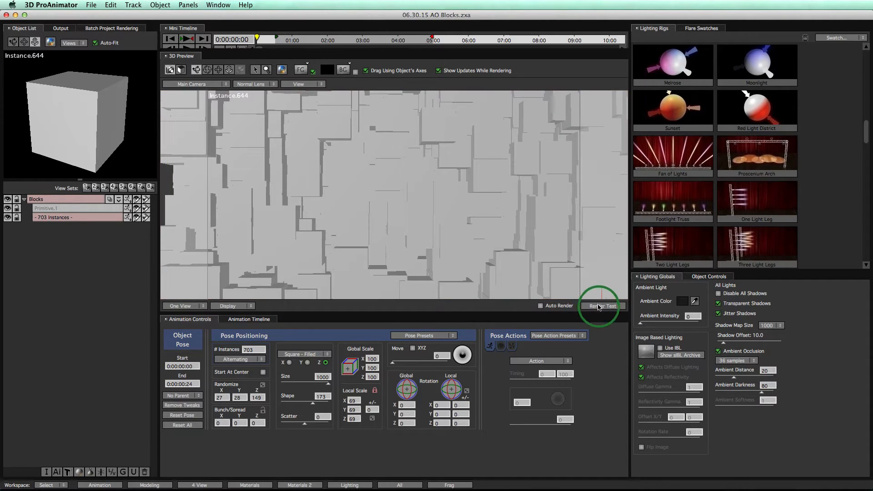
click(599, 307)
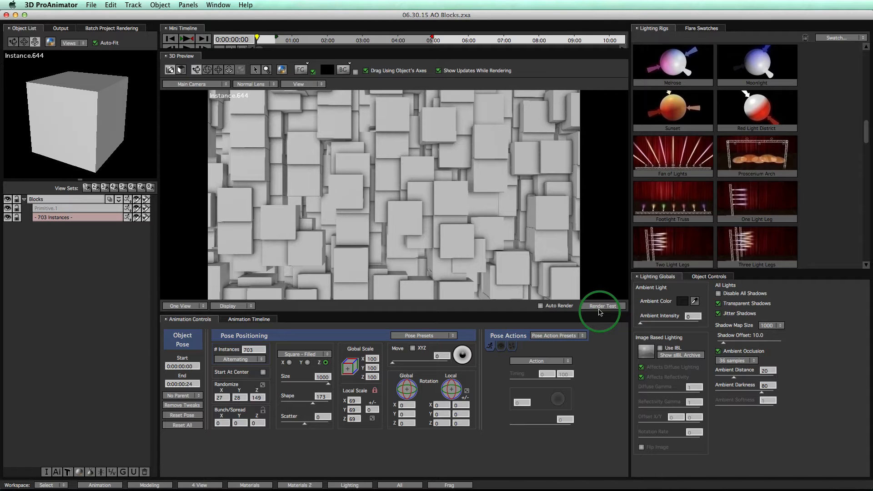
- Turn ambient occlusion off for comparison, then enable it again and test-render the blocks
click(719, 351)
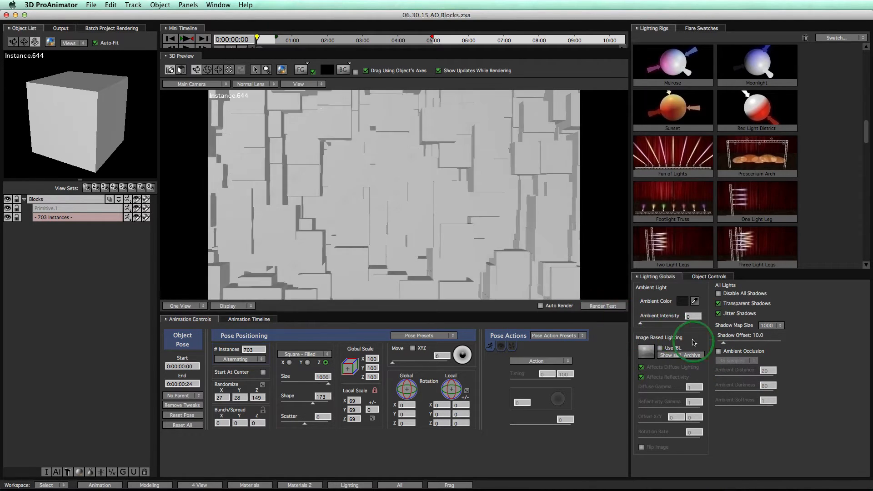
click(719, 352)
click(605, 307)
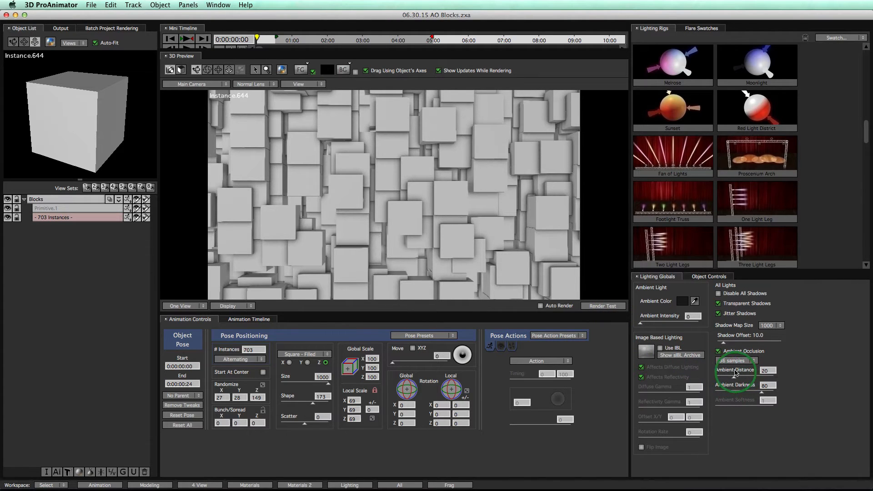
- Test-render the blocks with an ambient distance of 99.9 and then 5.5 to compare the shading
mouse_move(719, 383)
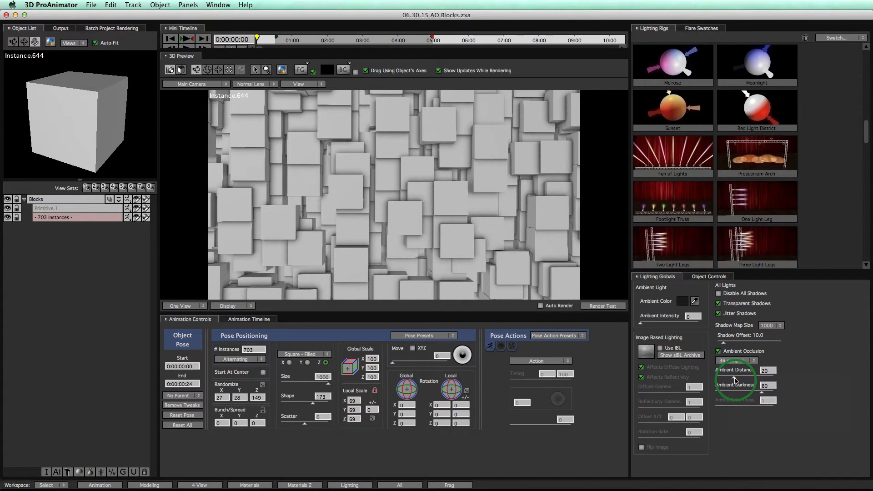
drag(735, 378, 761, 380)
click(602, 306)
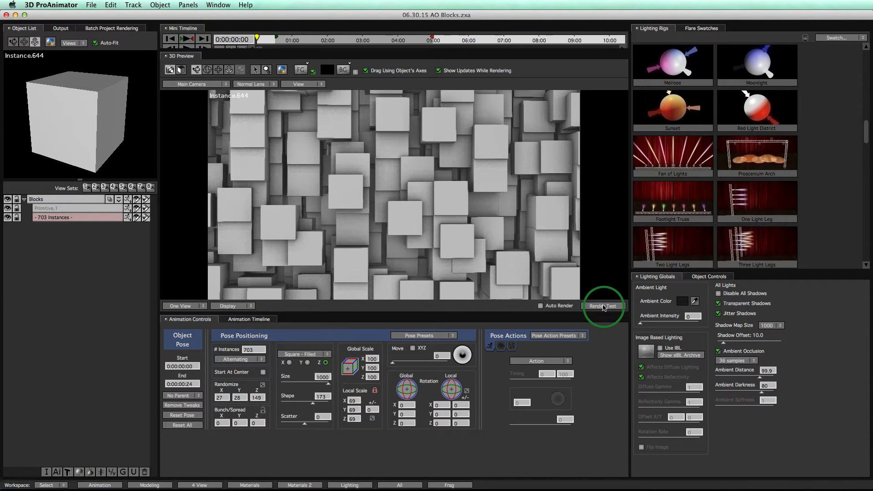
drag(758, 377, 719, 379)
click(602, 306)
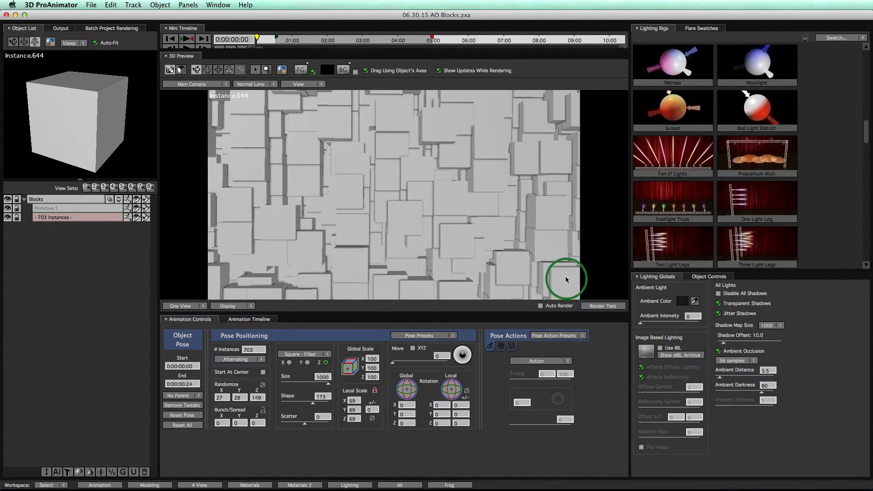
- Set the ambient distance to 53.6 and test-render the blocks
drag(725, 377, 750, 379)
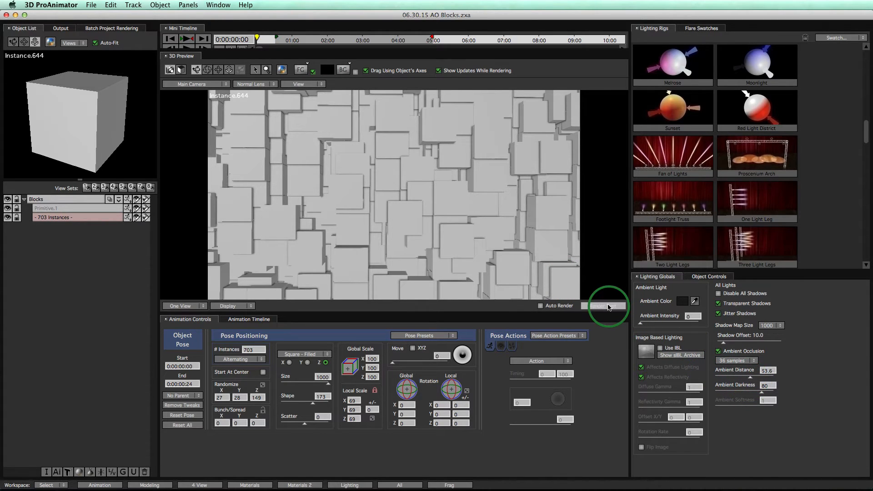
click(608, 306)
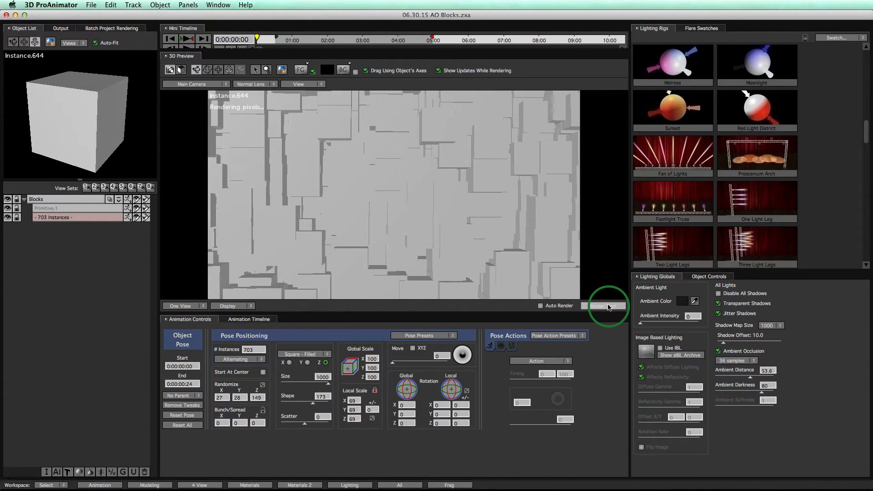
- Test-render the blocks with ambient occlusion at 144 samples and then at 64 samples
click(737, 364)
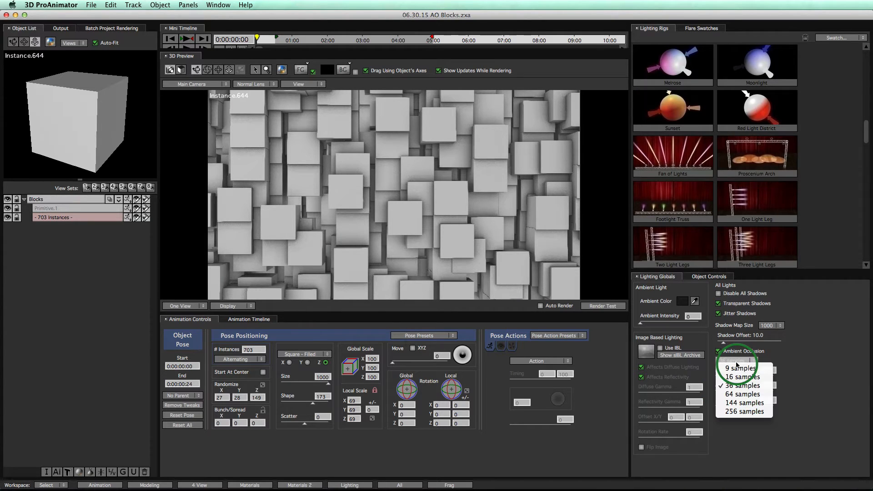
click(750, 403)
click(593, 307)
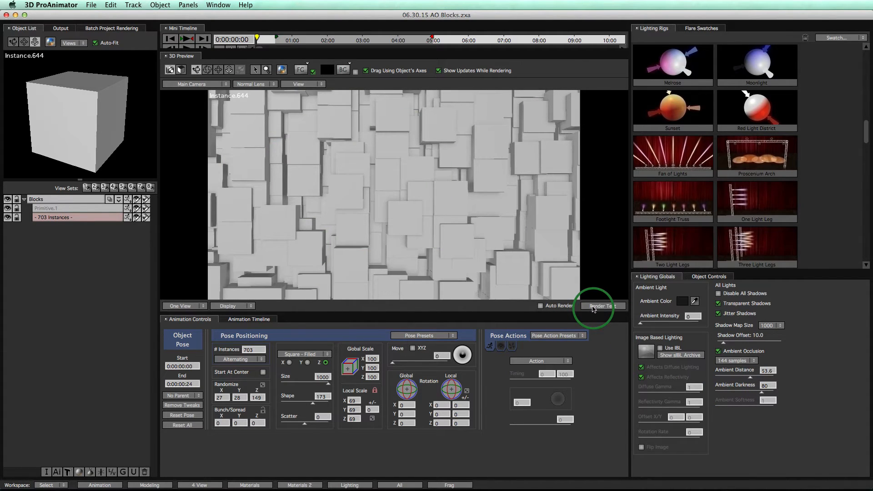
click(733, 362)
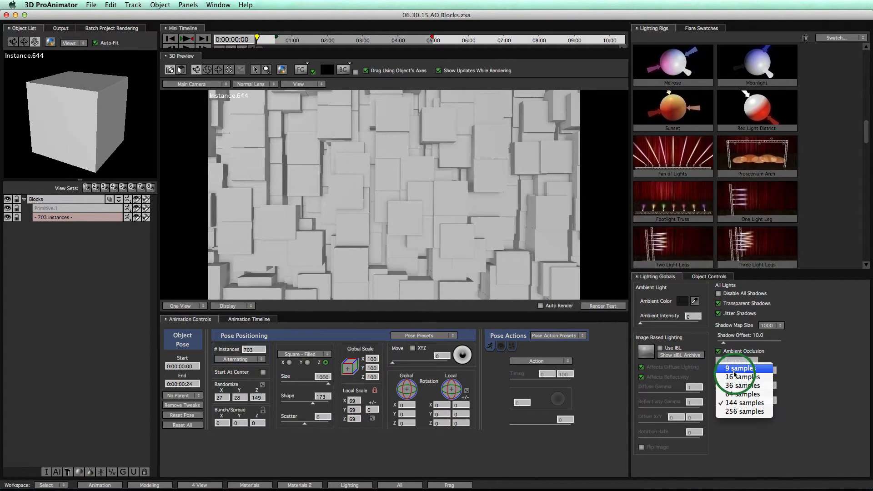
click(737, 395)
click(609, 306)
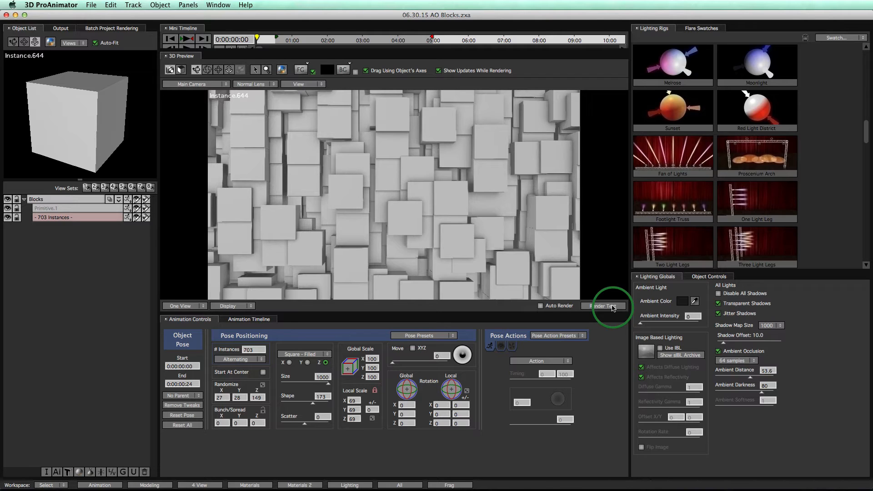
- Test-render the blocks with ambient occlusion at 16 samples and then at 36 samples
click(728, 363)
click(736, 376)
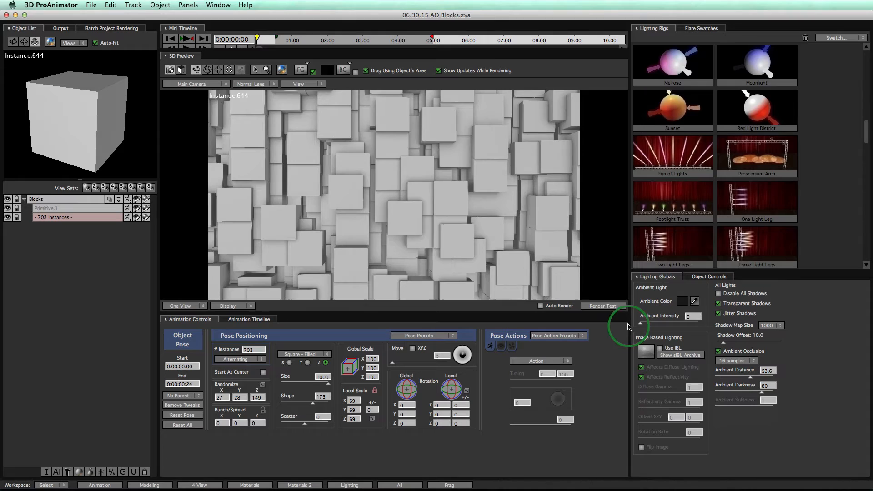
click(608, 306)
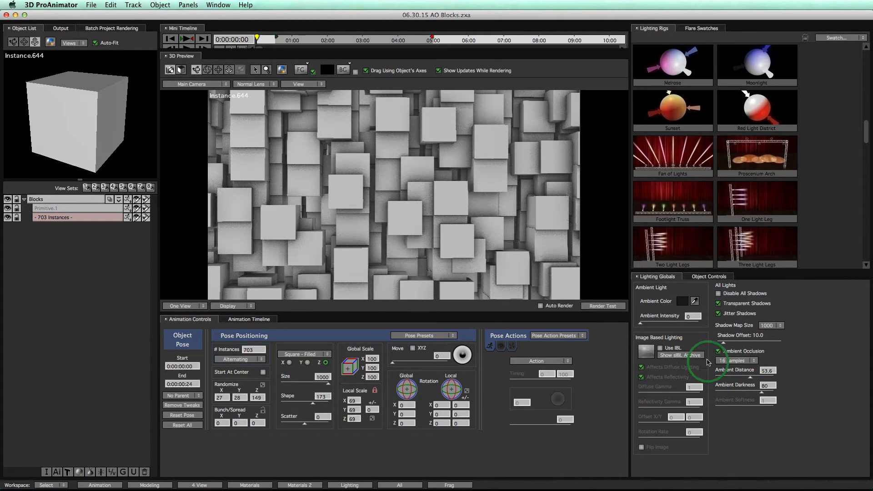
click(732, 361)
click(739, 385)
click(594, 305)
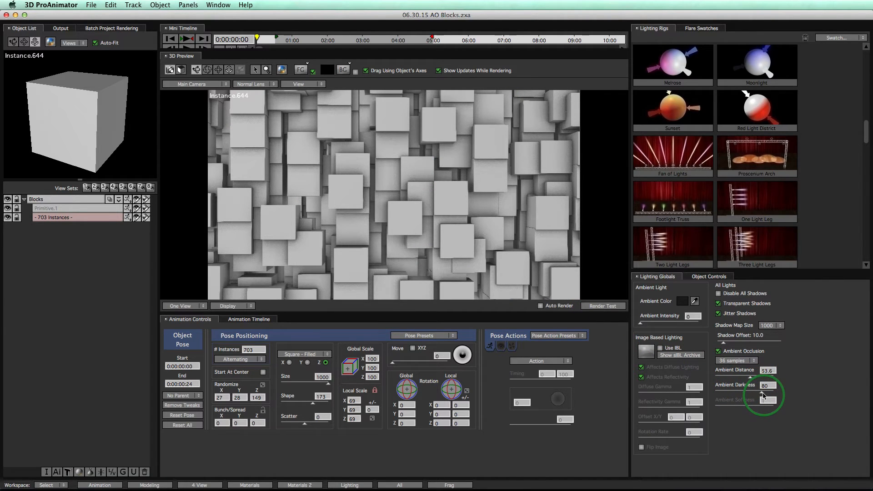
- Raise the ambient darkness to 100 and test-render the blocks
drag(762, 394, 773, 392)
click(605, 307)
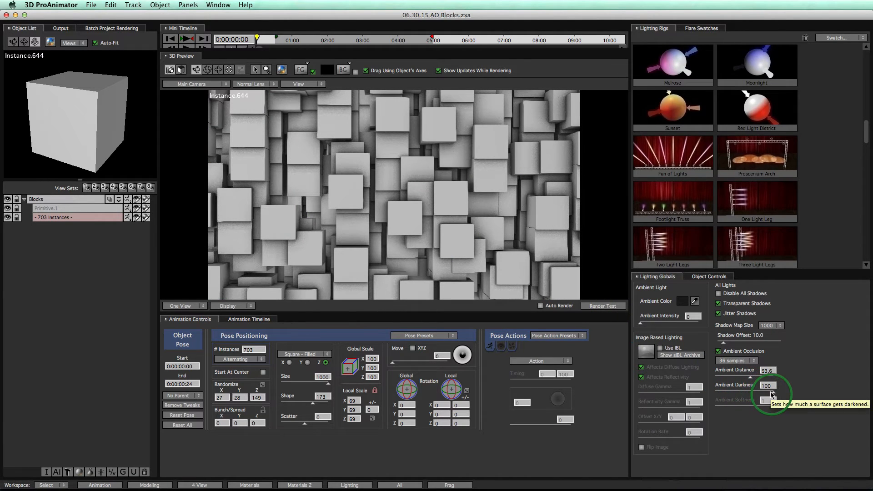
- Lower the ambient darkness to 41 and test-render the blocks
drag(771, 394, 739, 394)
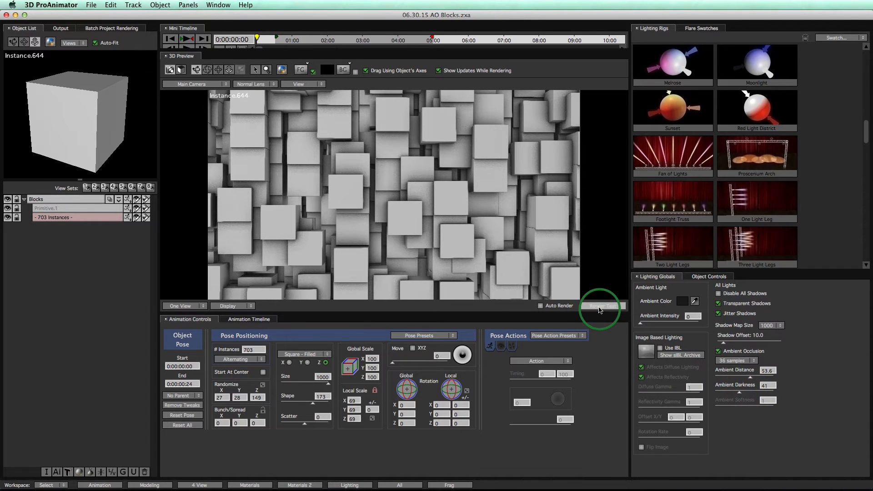
click(599, 306)
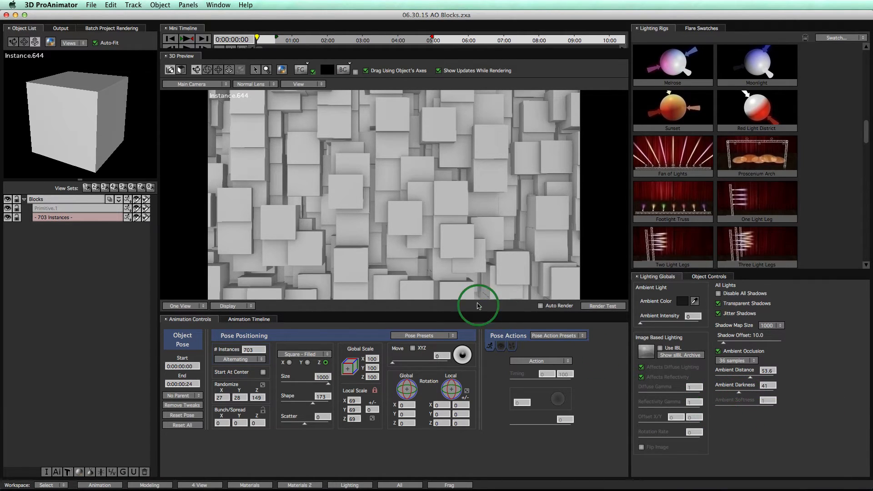
- Change the output settings to the OpenGL Renderer with Better quality
click(61, 30)
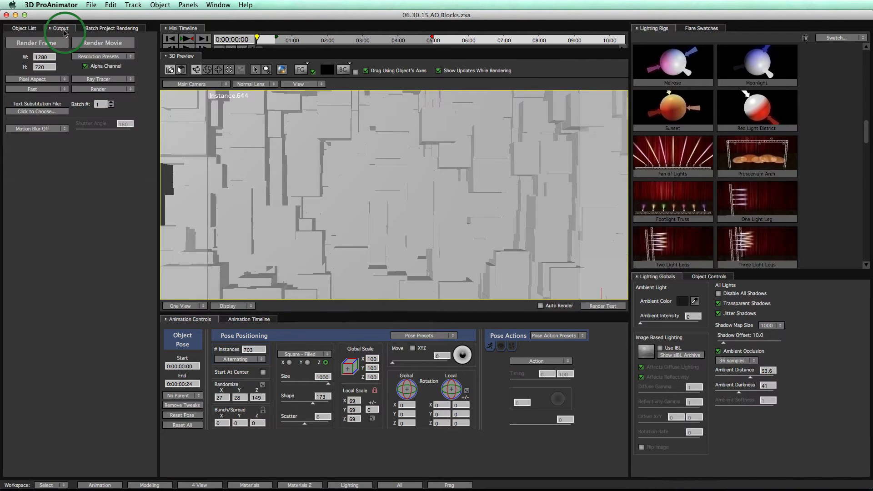
click(104, 79)
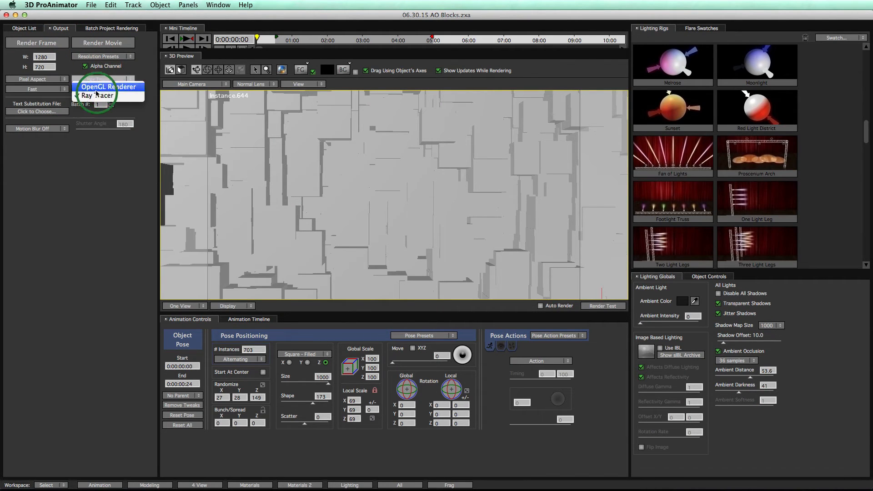
click(109, 86)
click(35, 90)
click(60, 123)
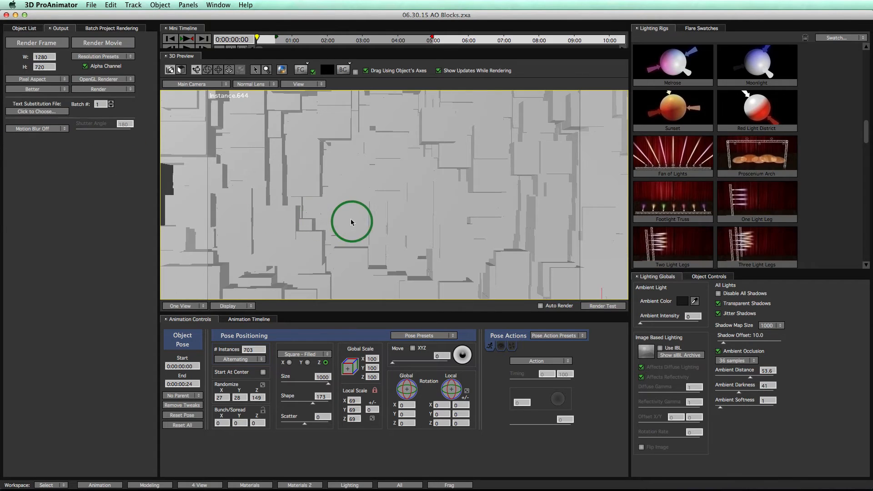
- Set the ambient softness to 8 and test-render the blocks from different camera angles
drag(352, 220, 404, 208)
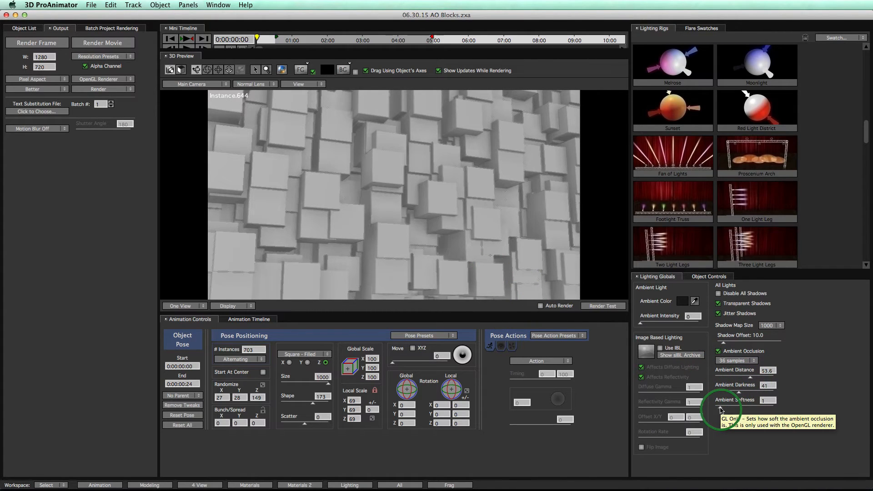
drag(720, 410, 739, 410)
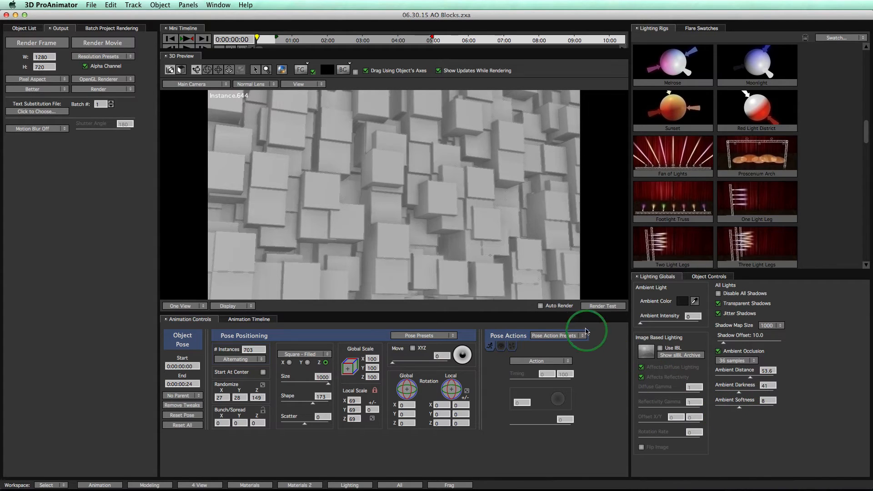
click(591, 308)
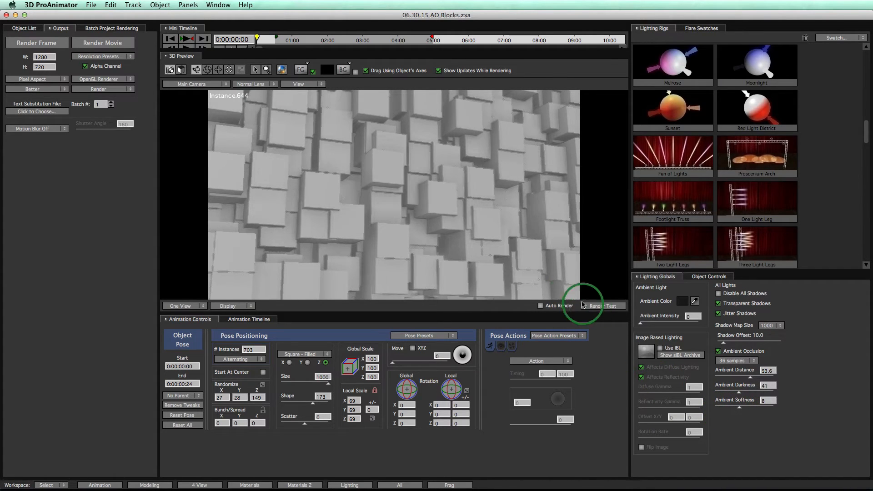
drag(519, 250, 410, 251)
click(598, 307)
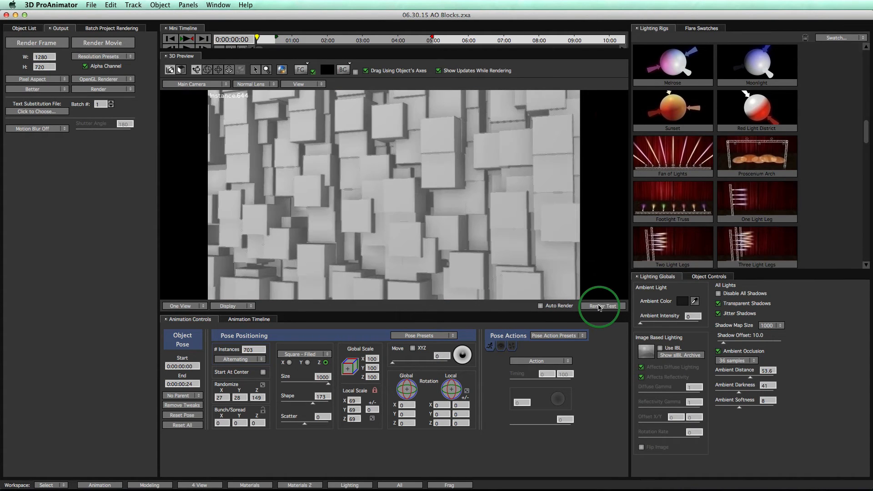
- Reduce ambient occlusion to 16 samples for the OpenGL render and test-render the blocks
click(734, 361)
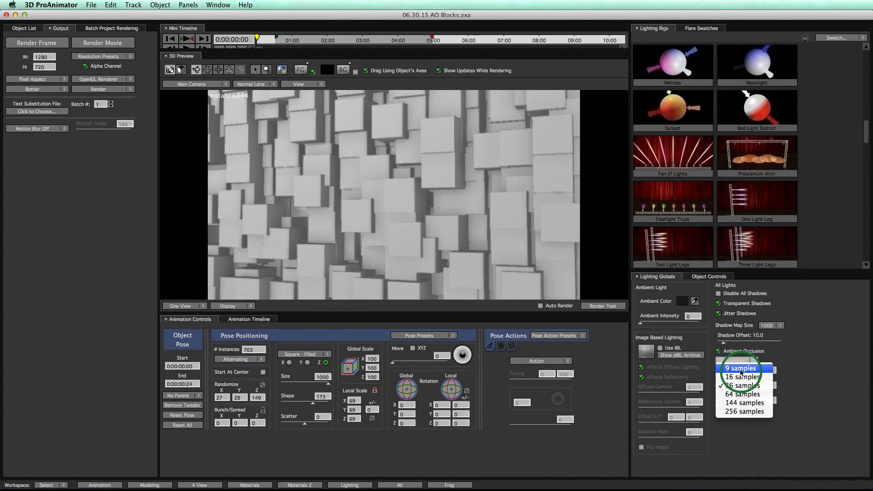
click(742, 377)
click(594, 306)
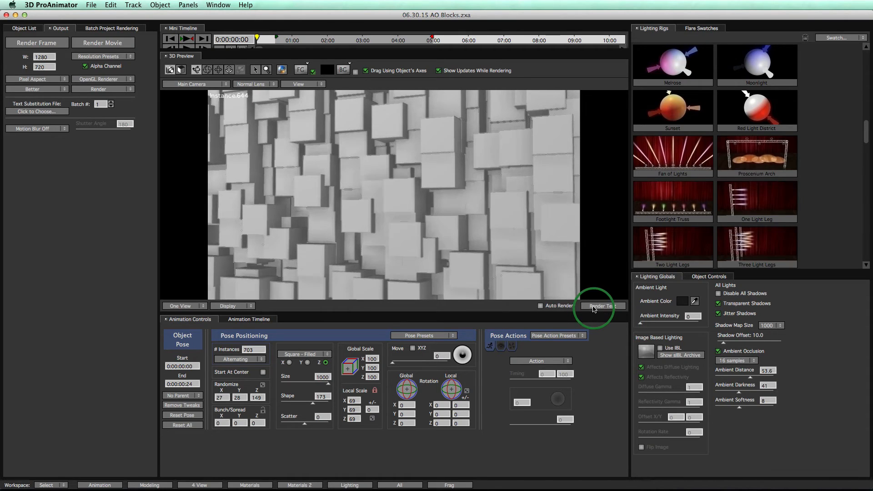
- Enable automatic rendering of the main camera view and view the blocks from another angle
click(540, 306)
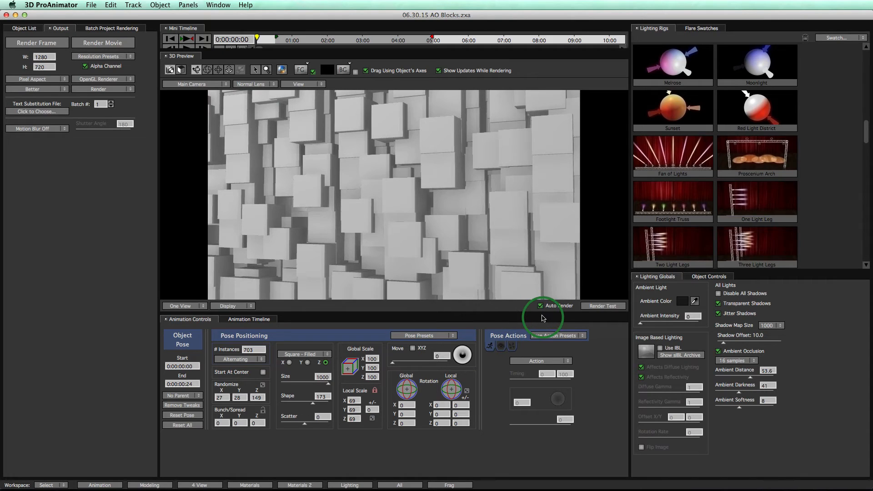
drag(457, 237, 578, 234)
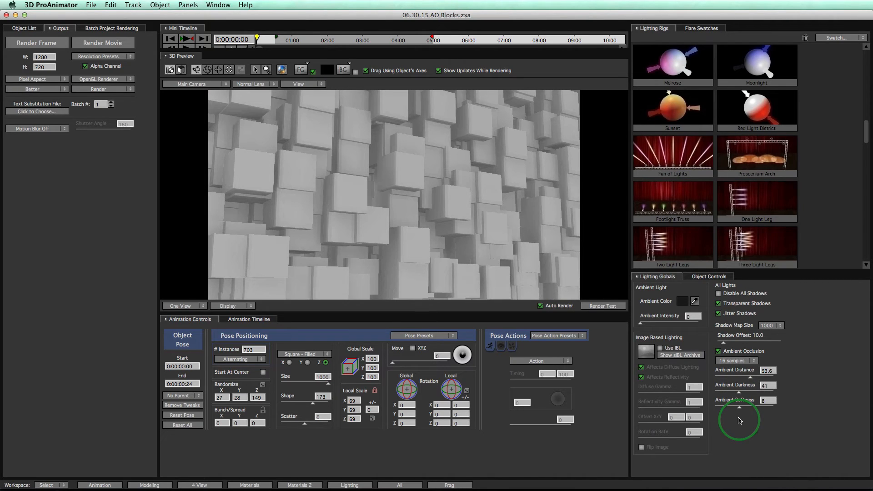
- Open the 06.30.15 AO Car.zxa project and switch to the Lighting workspace
key(shift+super)
key(shift+super)
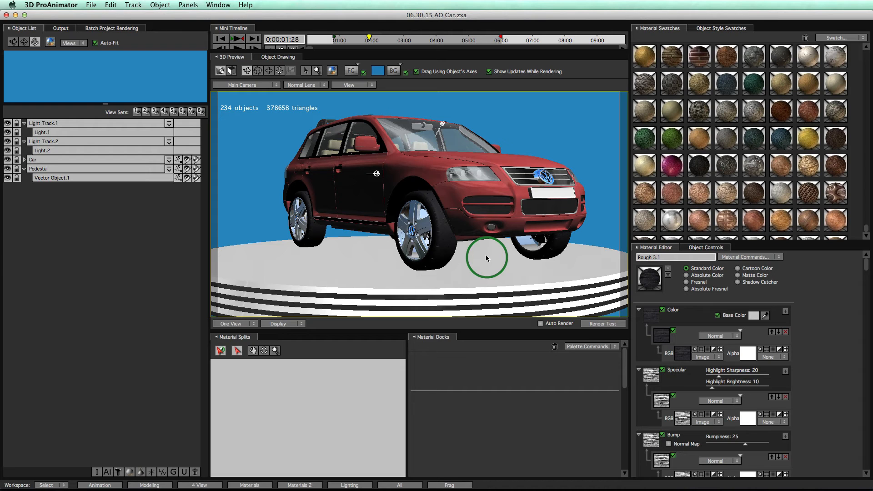
click(359, 486)
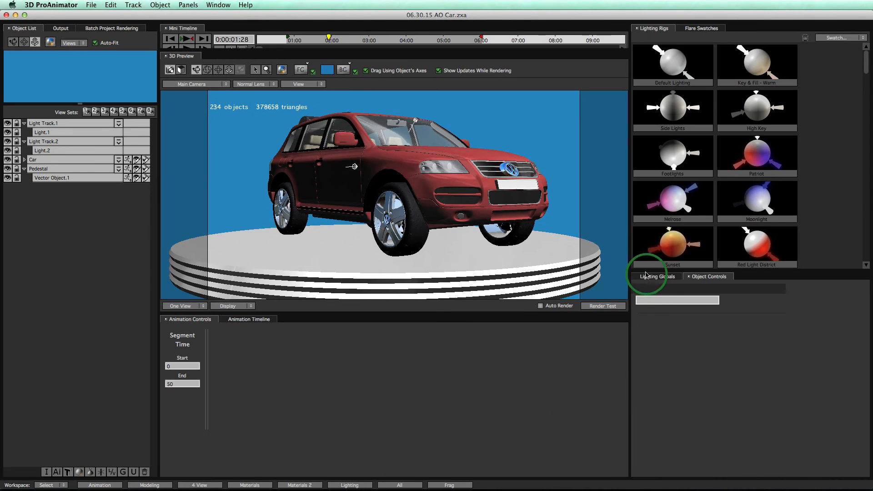
- Show the global lighting settings and test-render a close-up of the car's front wheel on the pedestal
click(648, 278)
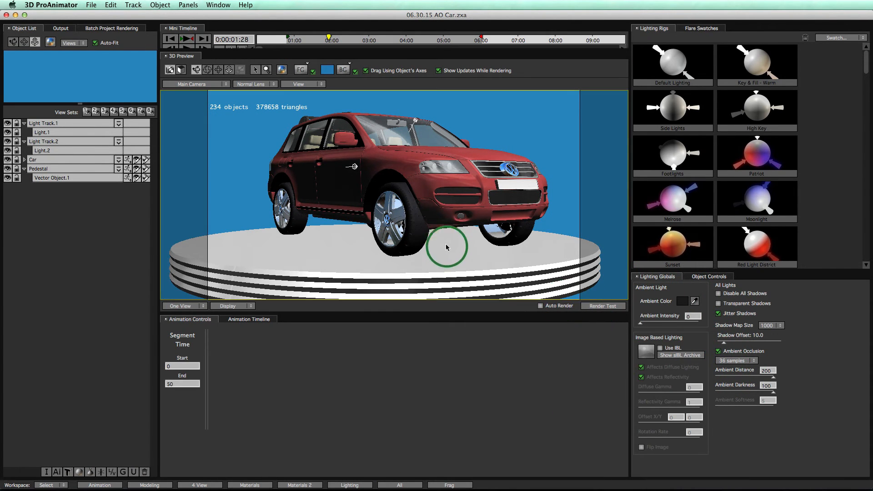
key(space)
drag(451, 263, 444, 199)
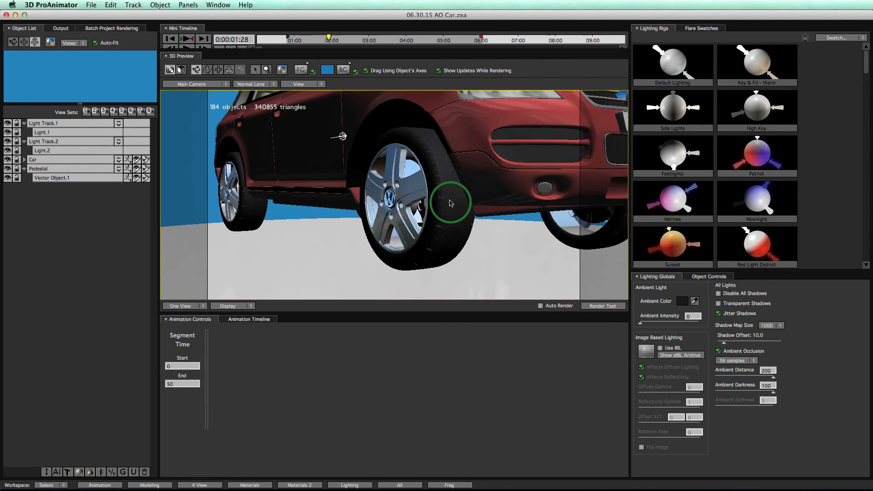
click(607, 306)
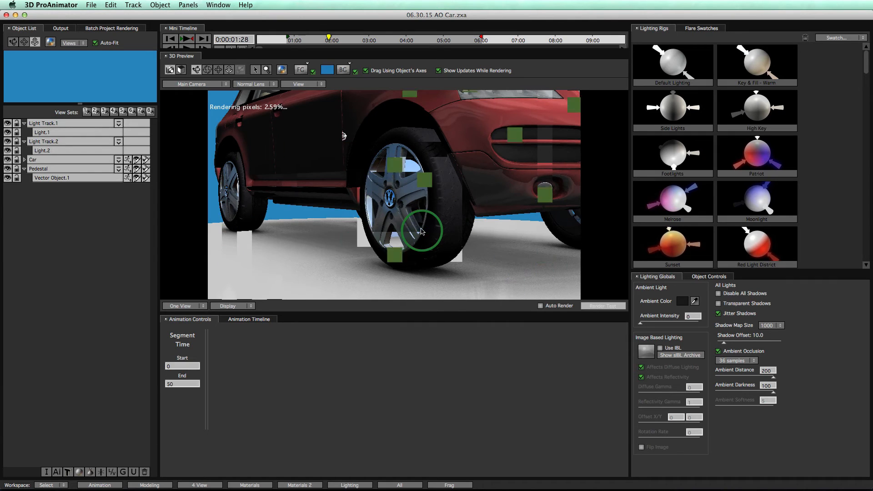
click(456, 311)
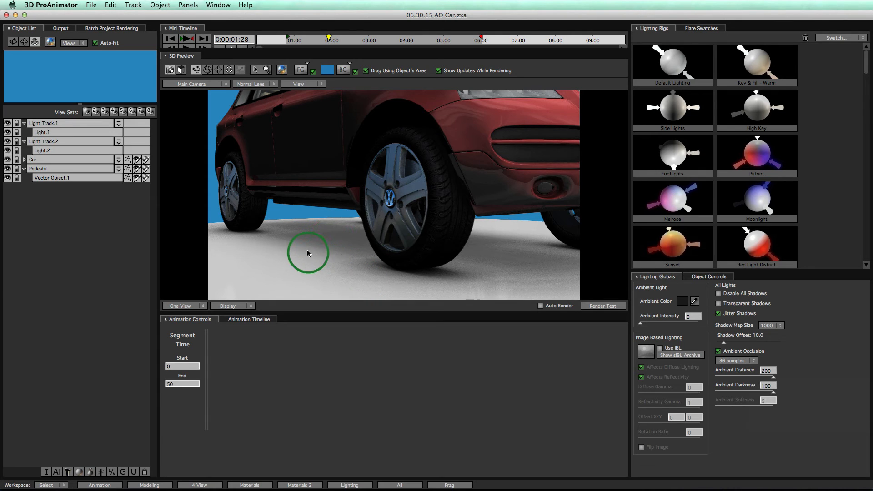
- Raise ambient occlusion to 64 samples and test-render the wheel close-up
click(733, 360)
click(731, 395)
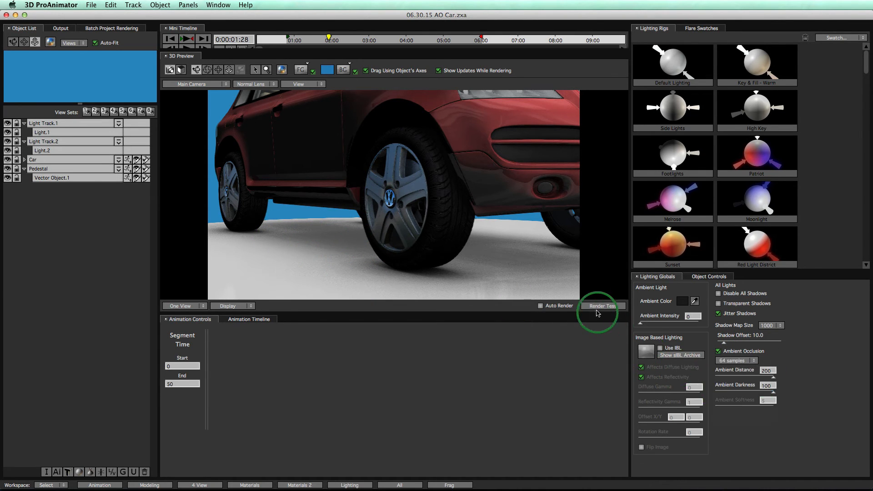
click(603, 306)
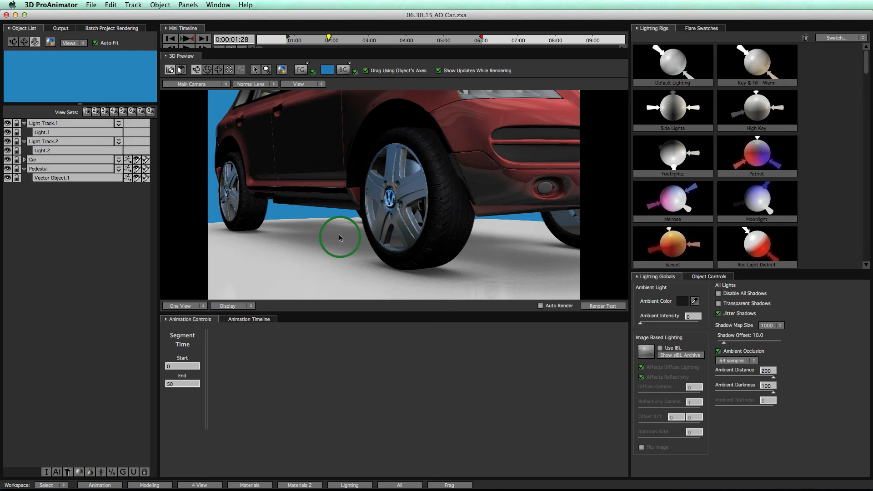
- Set ambient occlusion to 36 samples with an ambient distance of 94.7 and test-render the wheel close-up
click(729, 360)
click(728, 386)
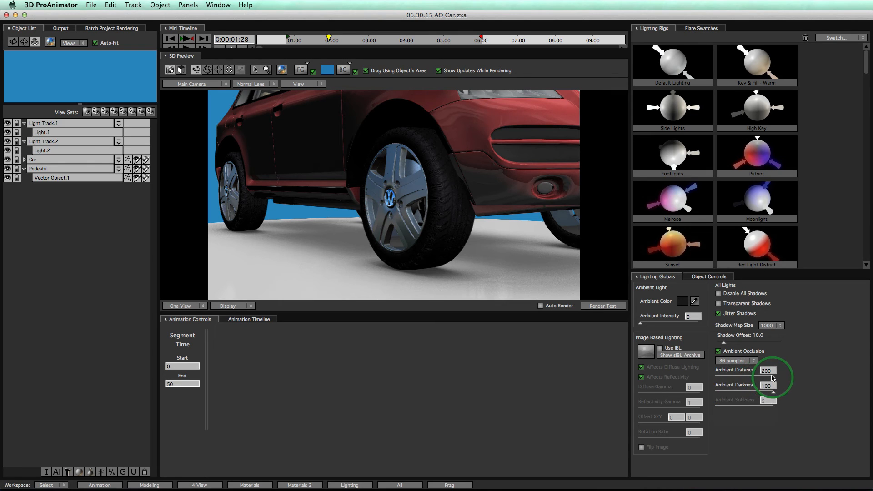
drag(773, 380, 762, 380)
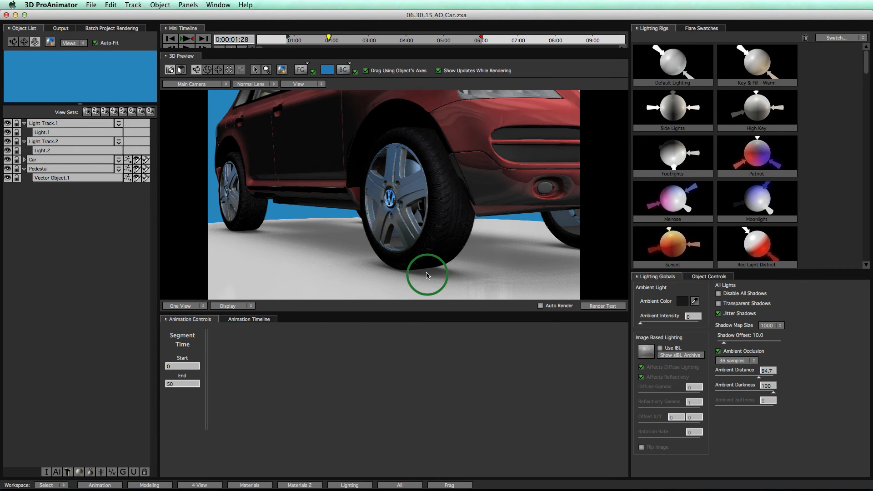
click(599, 306)
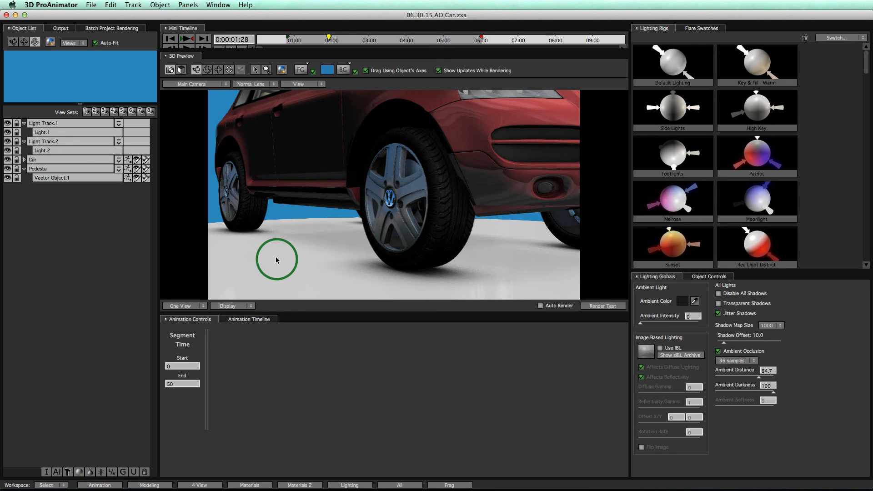
- Test-render the whole car on its pedestal, viewed from the other front corner
key(space)
mouse_move(412, 216)
mouse_down()
mouse_move(450, 233)
mouse_move(282, 238)
mouse_up()
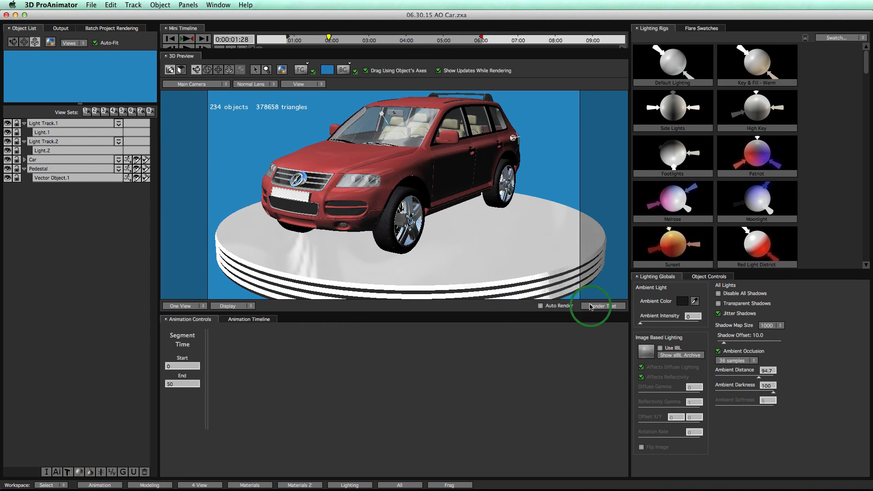
click(604, 306)
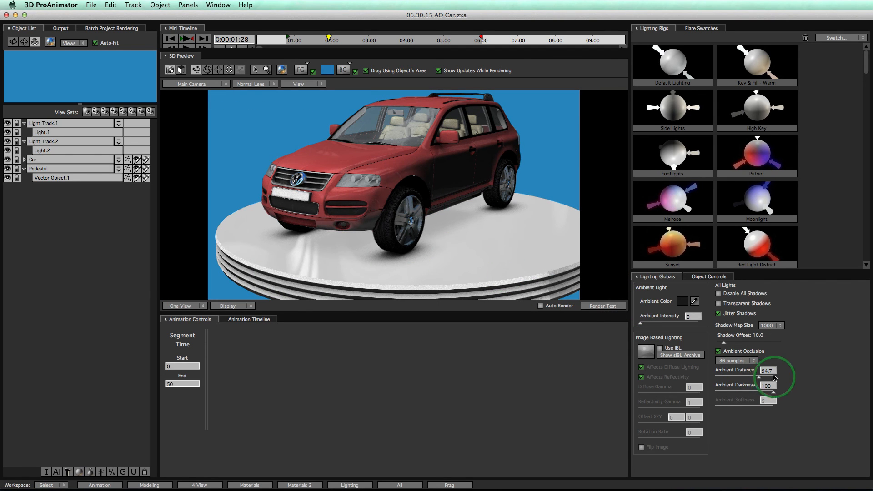
- Set the ambient distance to about 172 and test-render both the whole car and a low close-up of its front wheel
drag(759, 377, 770, 377)
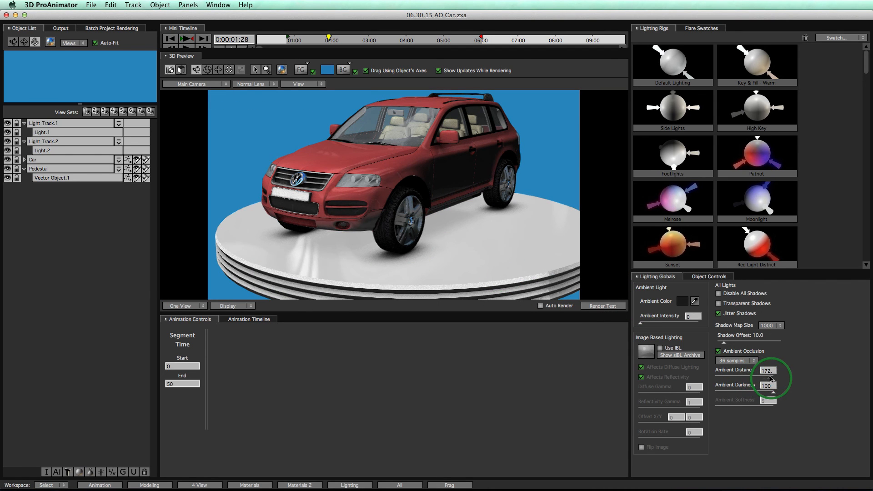
click(599, 306)
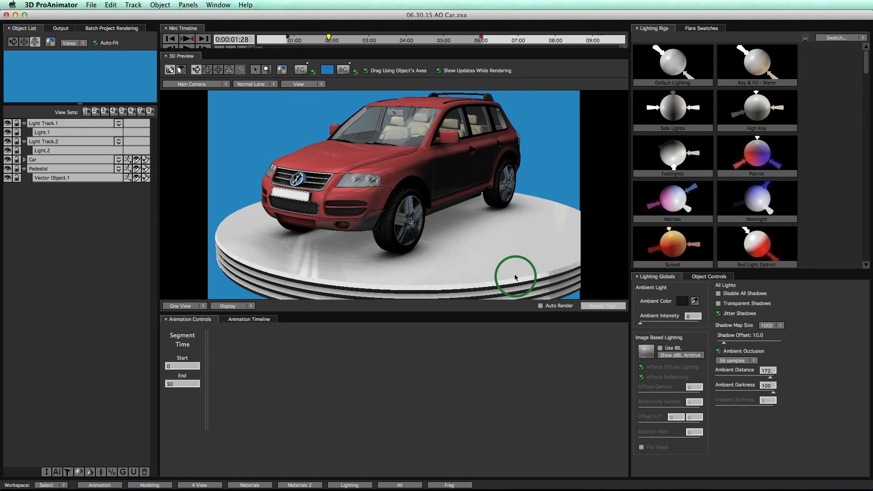
key(space)
right_drag(456, 270, 472, 236)
middle_drag(472, 236, 462, 200)
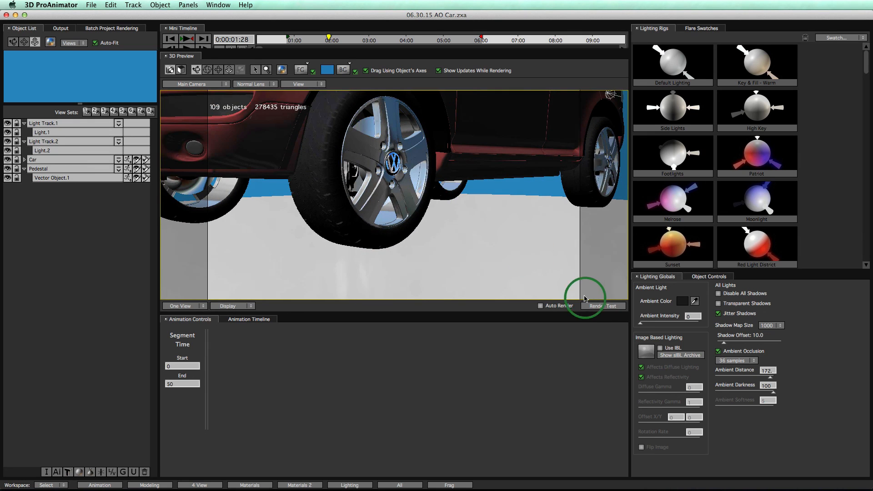
click(596, 306)
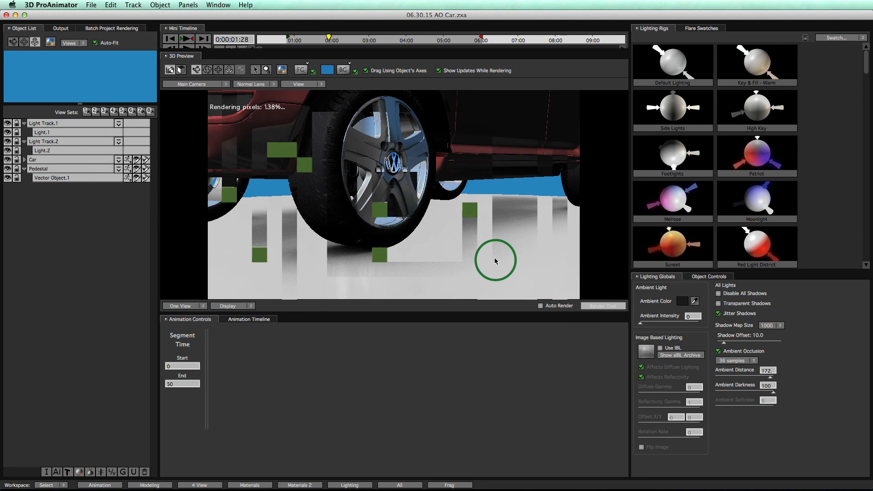